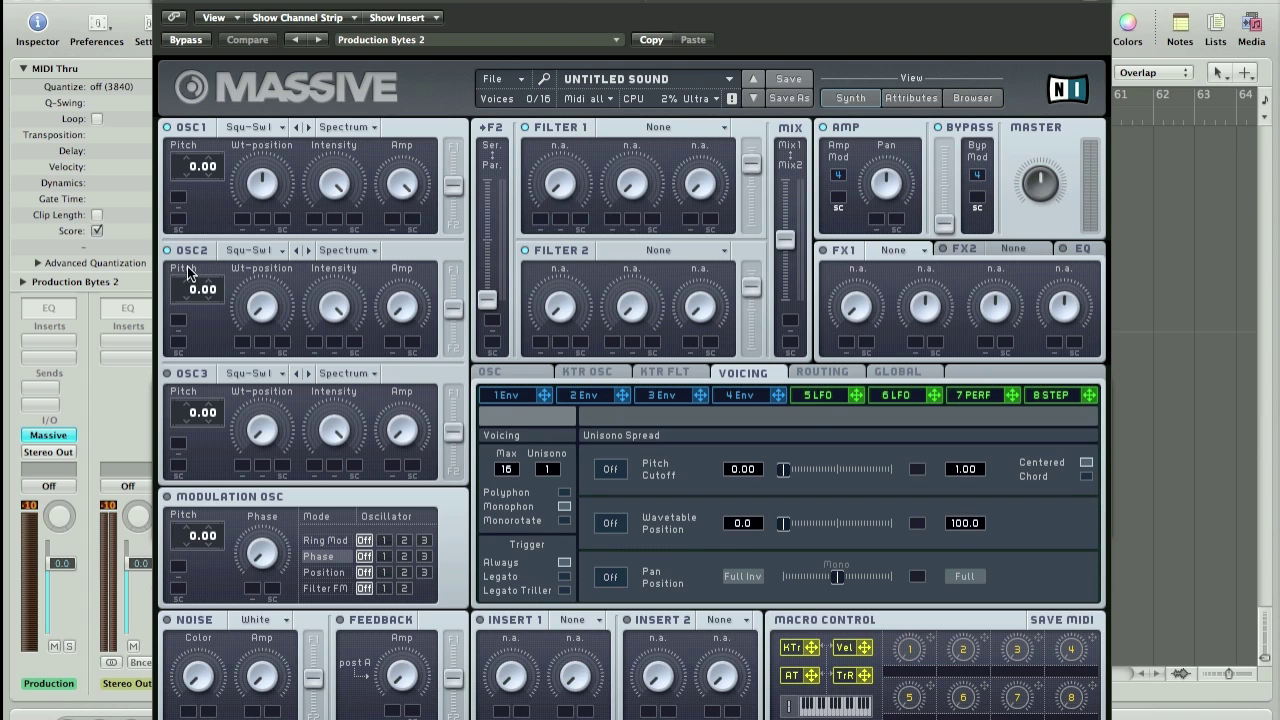
Step: Set the OSC1 wavetable to Drive III and the OSC2 wavetable to Scrap Yard
click(253, 127)
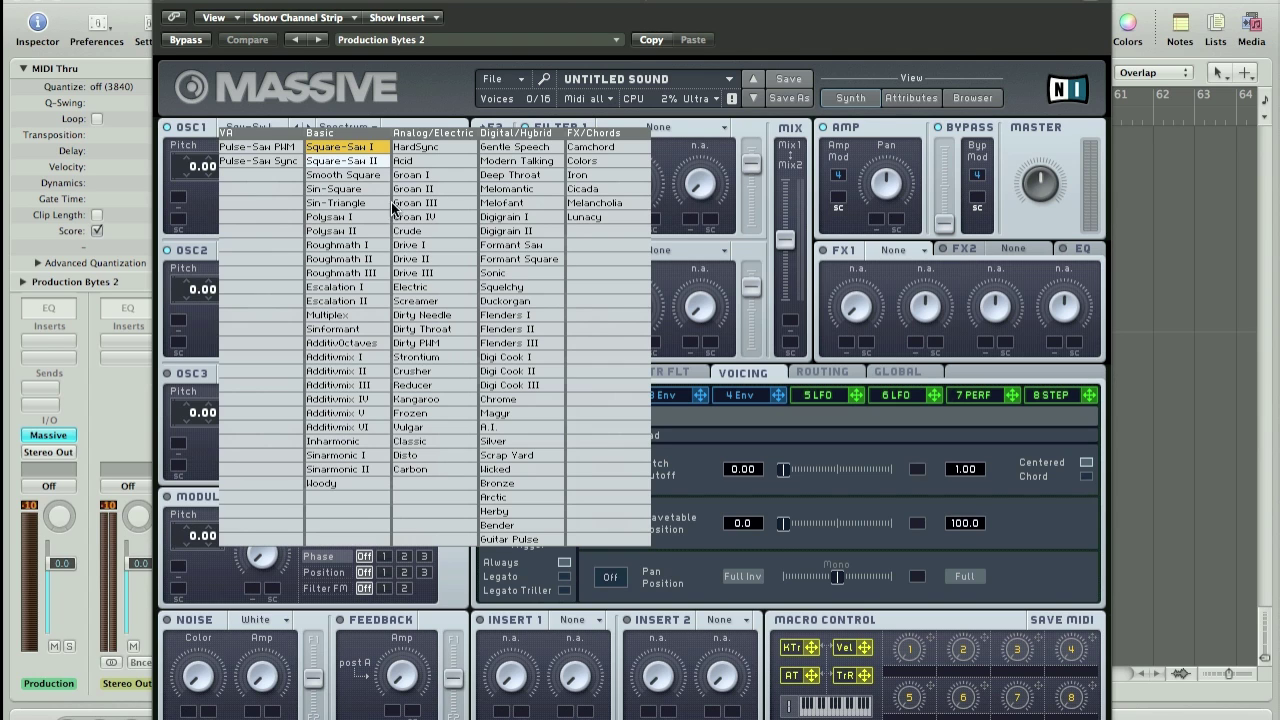
click(427, 274)
click(248, 252)
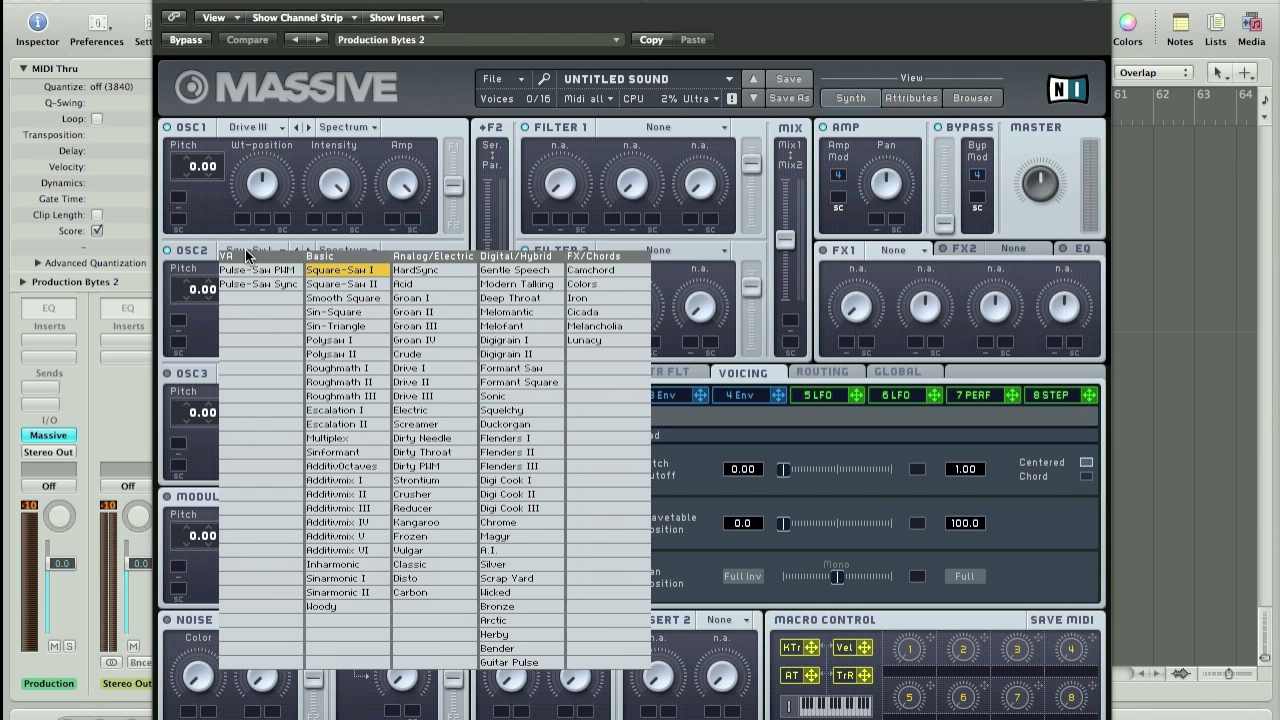
click(523, 579)
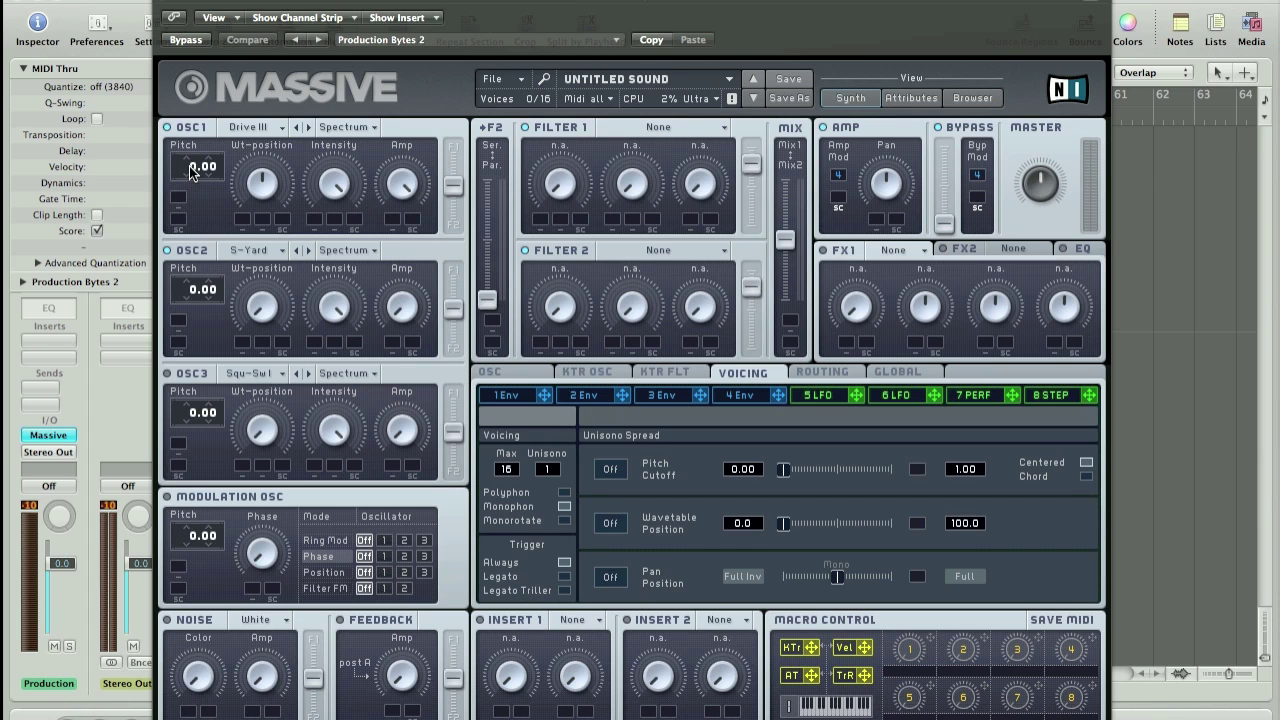
Step: Set the OSC1 and OSC2 pitches to -24.00 and phase-modulate oscillator 1 with the modulation oscillator pitched at -12.00
drag(189, 166, 191, 222)
drag(192, 333, 191, 337)
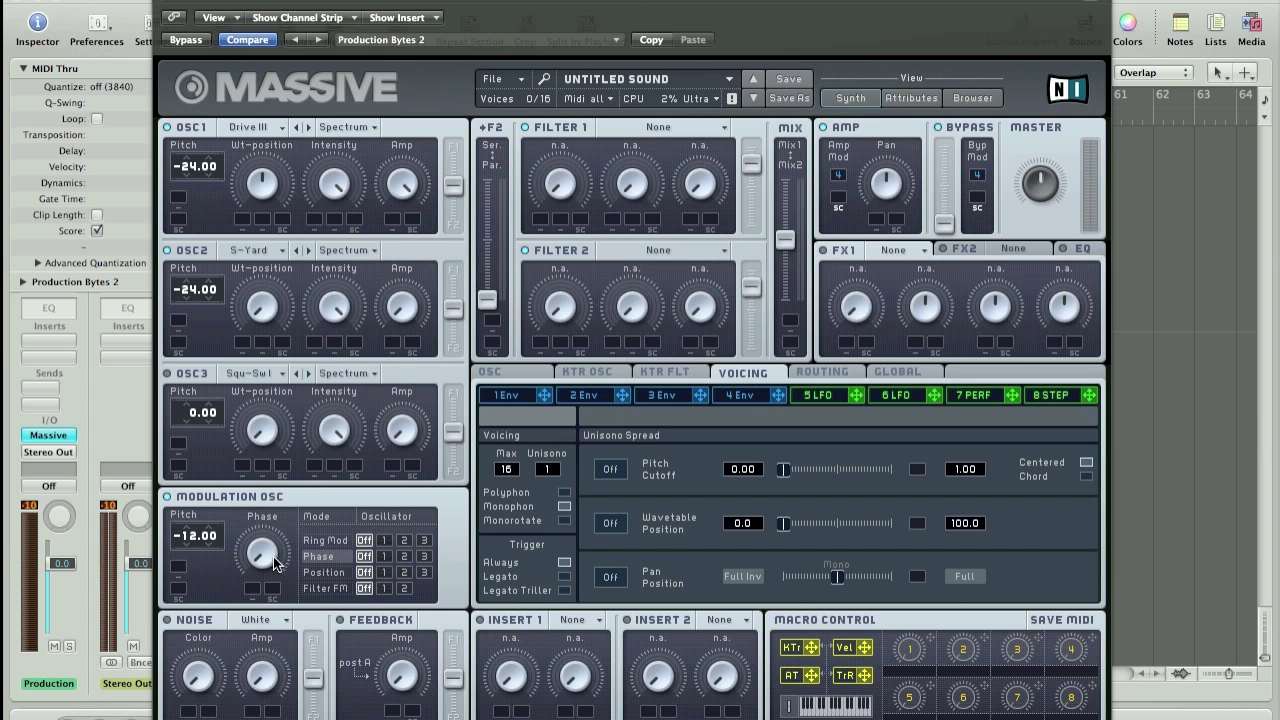
click(384, 556)
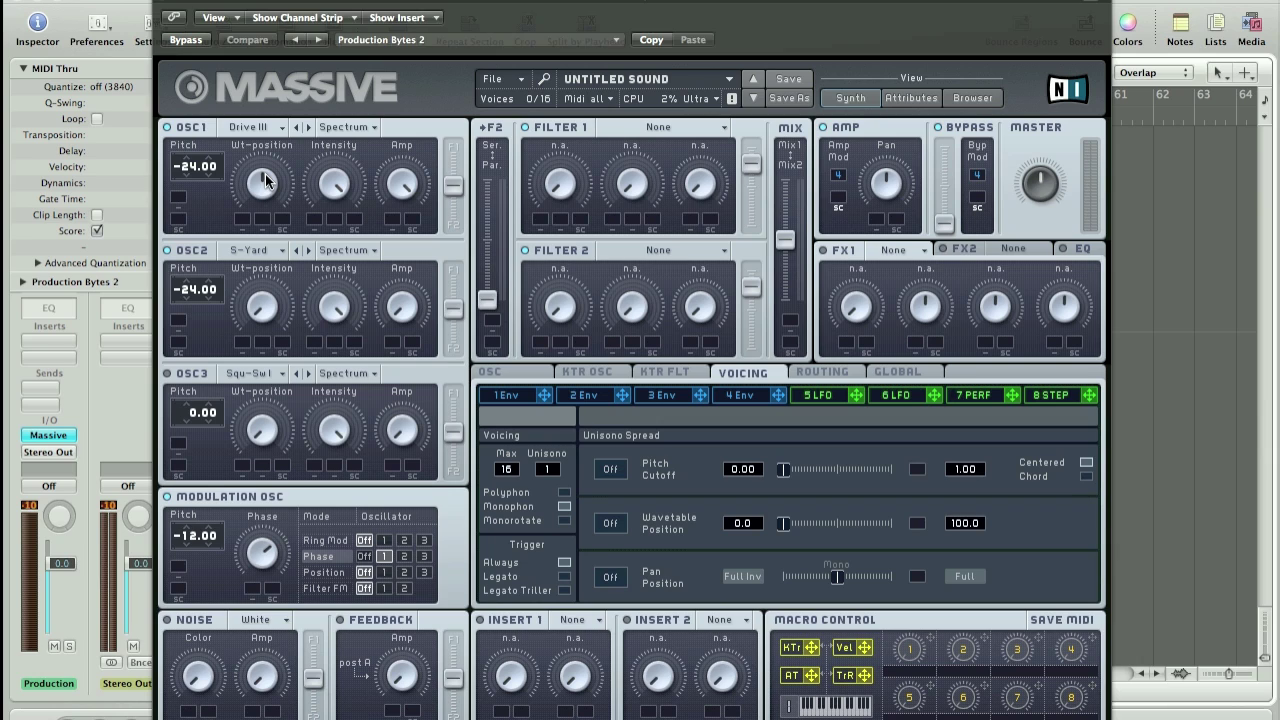
Step: Lower OSC1's wavetable position and amp, then raise OSC2's wavetable position and amp while slightly reducing its intensity
drag(265, 174, 263, 192)
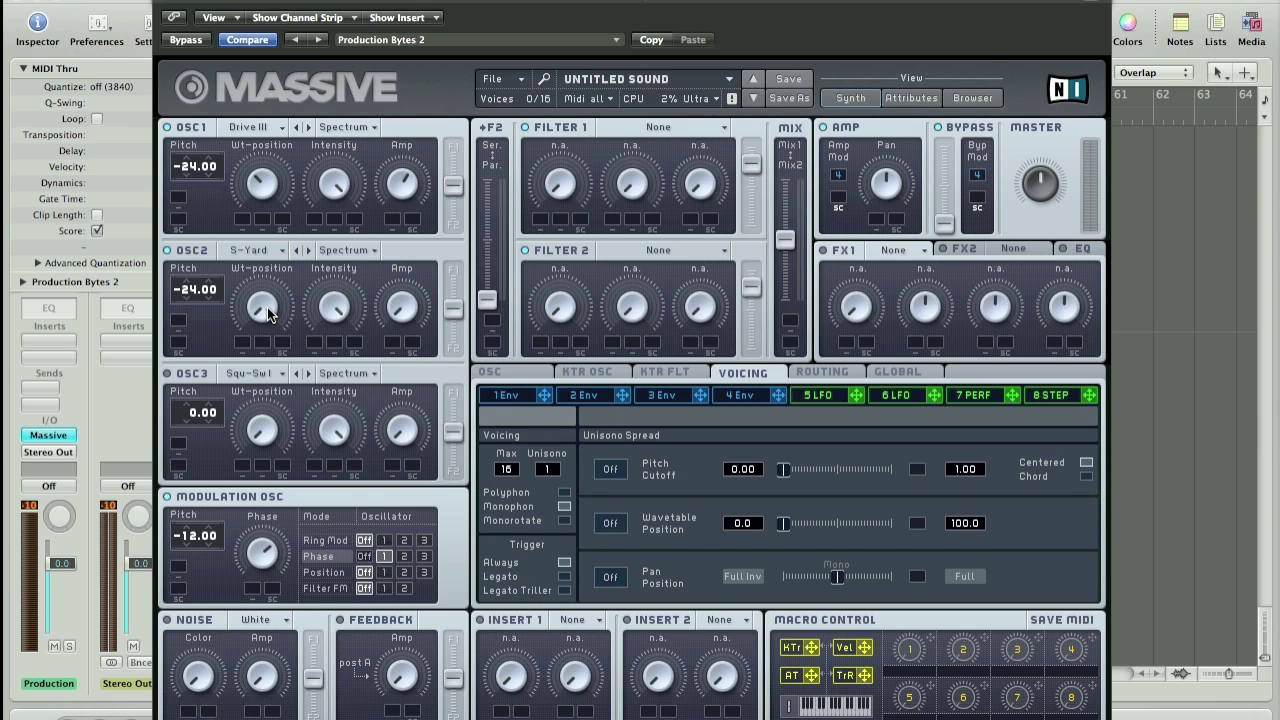
drag(257, 266, 254, 247)
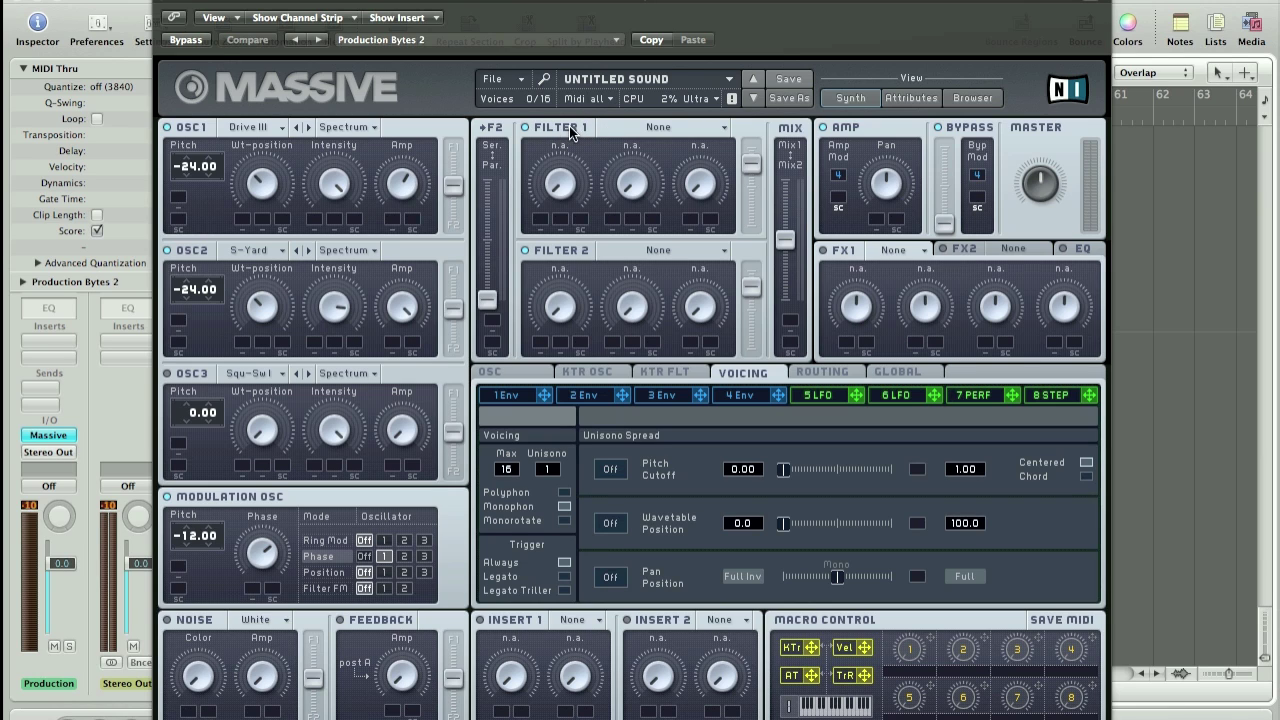
Step: Set Filter 1 to the Daft type and open its cutoff fully
click(625, 127)
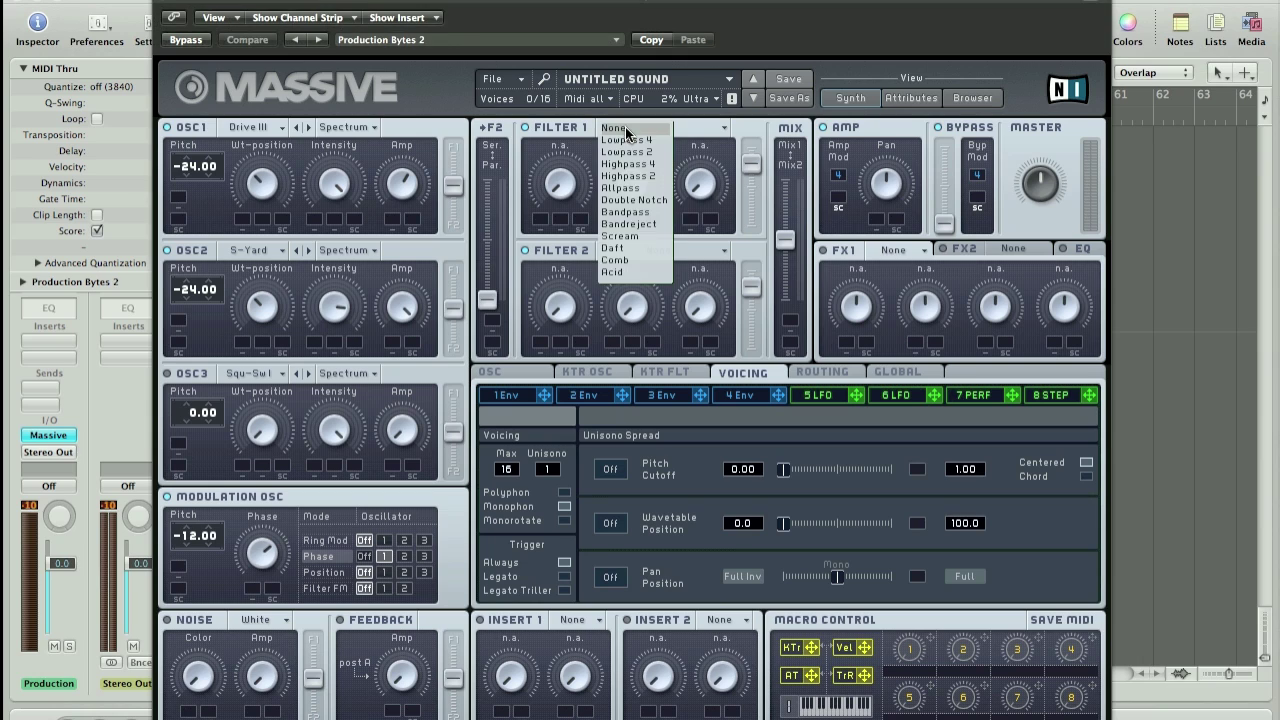
click(615, 248)
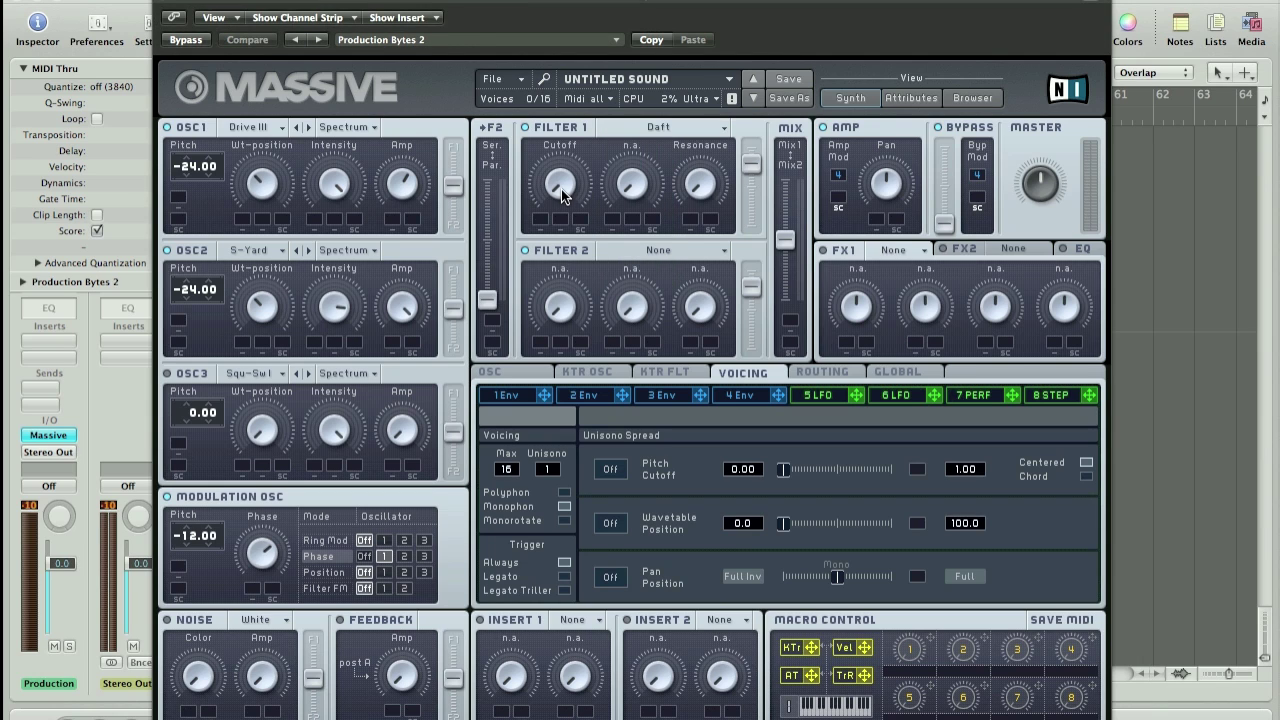
drag(561, 189, 561, 200)
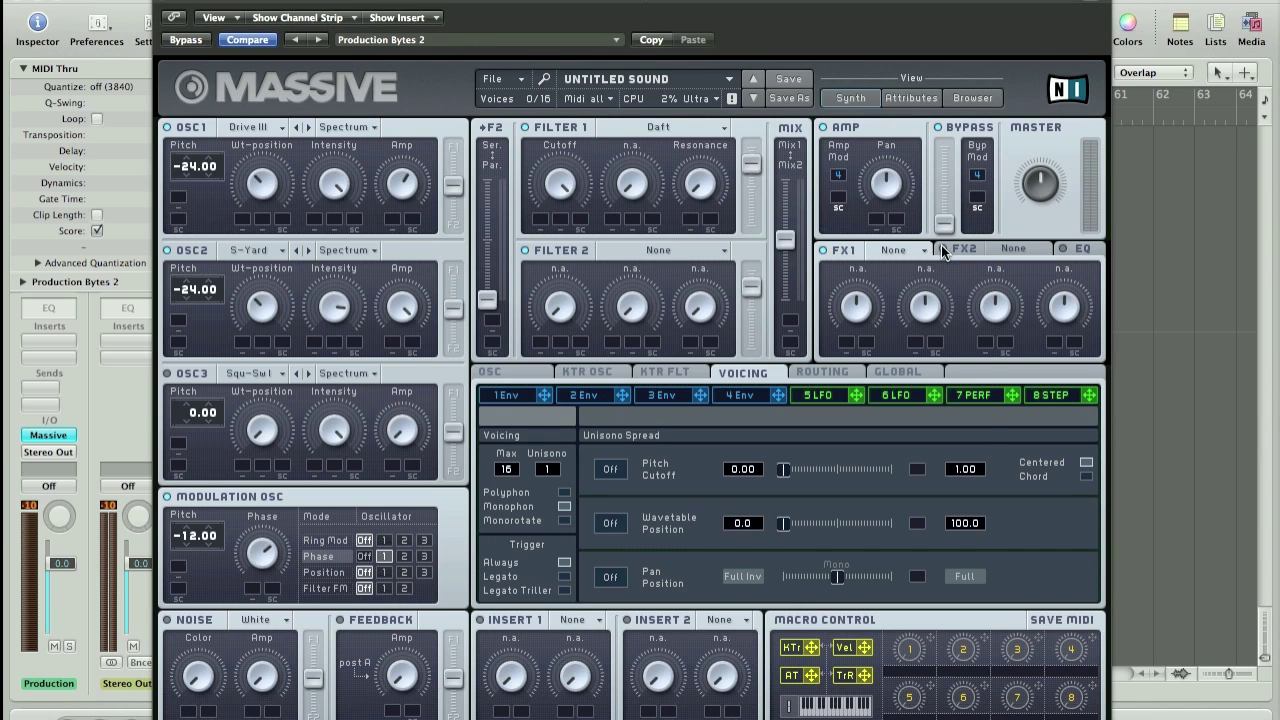
Step: Load Brauner Tube as the FX1 effect and lower its Drive and Dry/Wet amounts
click(893, 249)
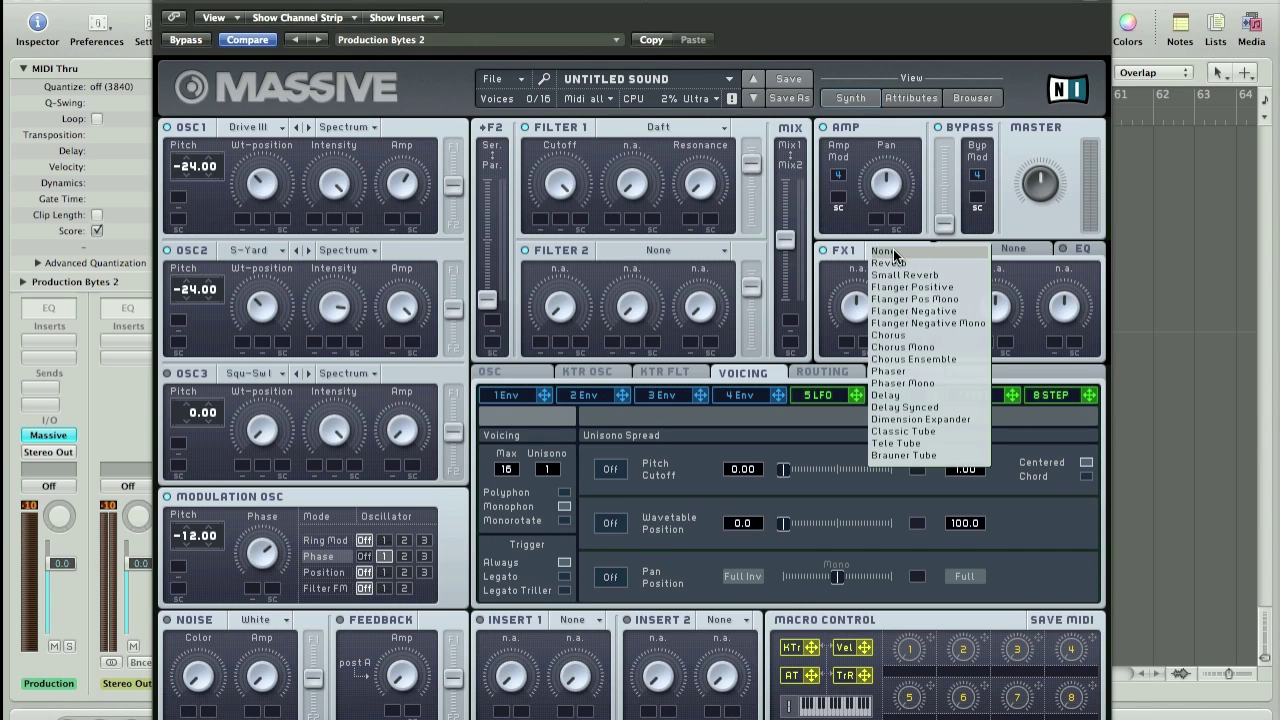
click(905, 455)
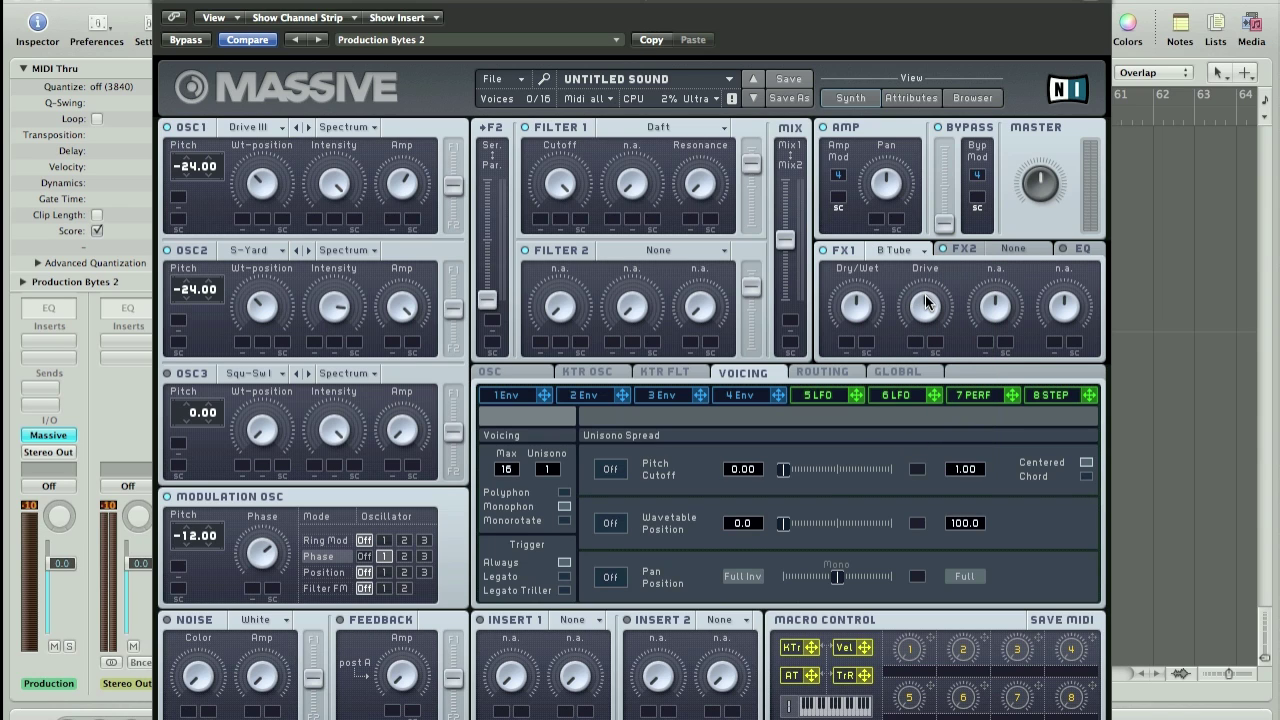
drag(917, 329, 915, 350)
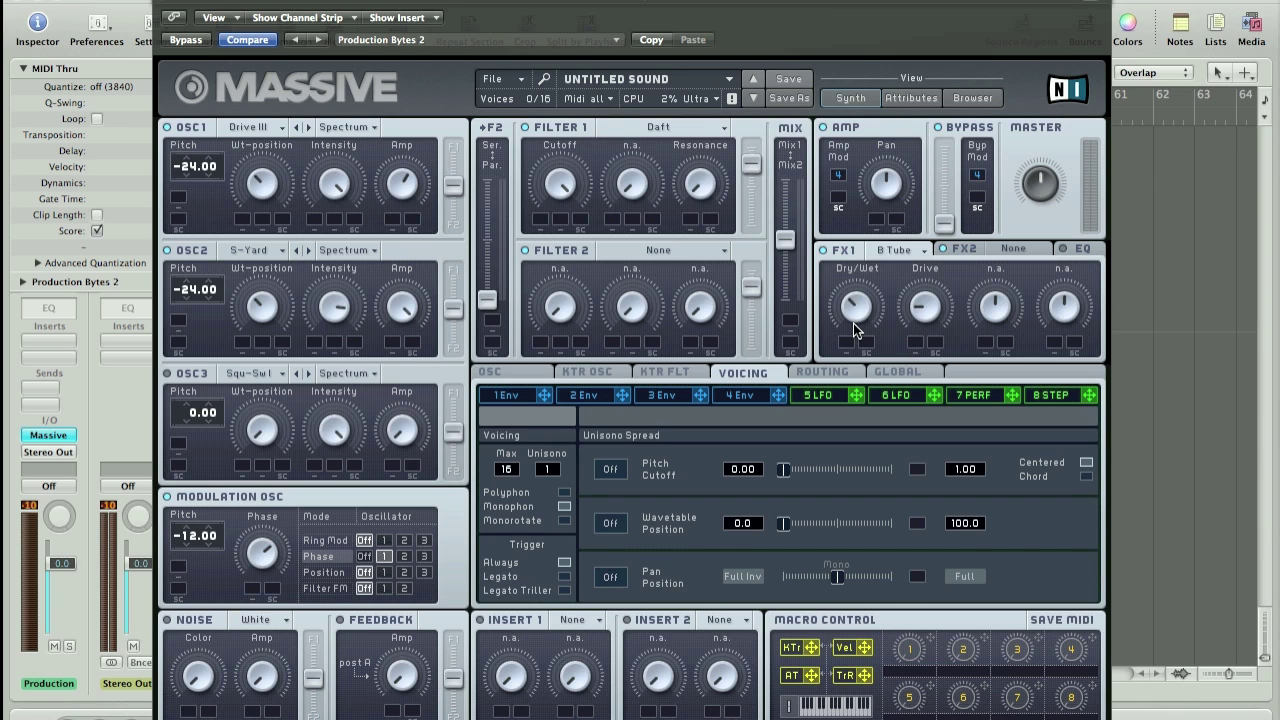
drag(849, 355, 849, 358)
Step: Load Dimension Expander as the FX2 effect, reducing its Size and raising its Dry/Wet slightly
click(1015, 248)
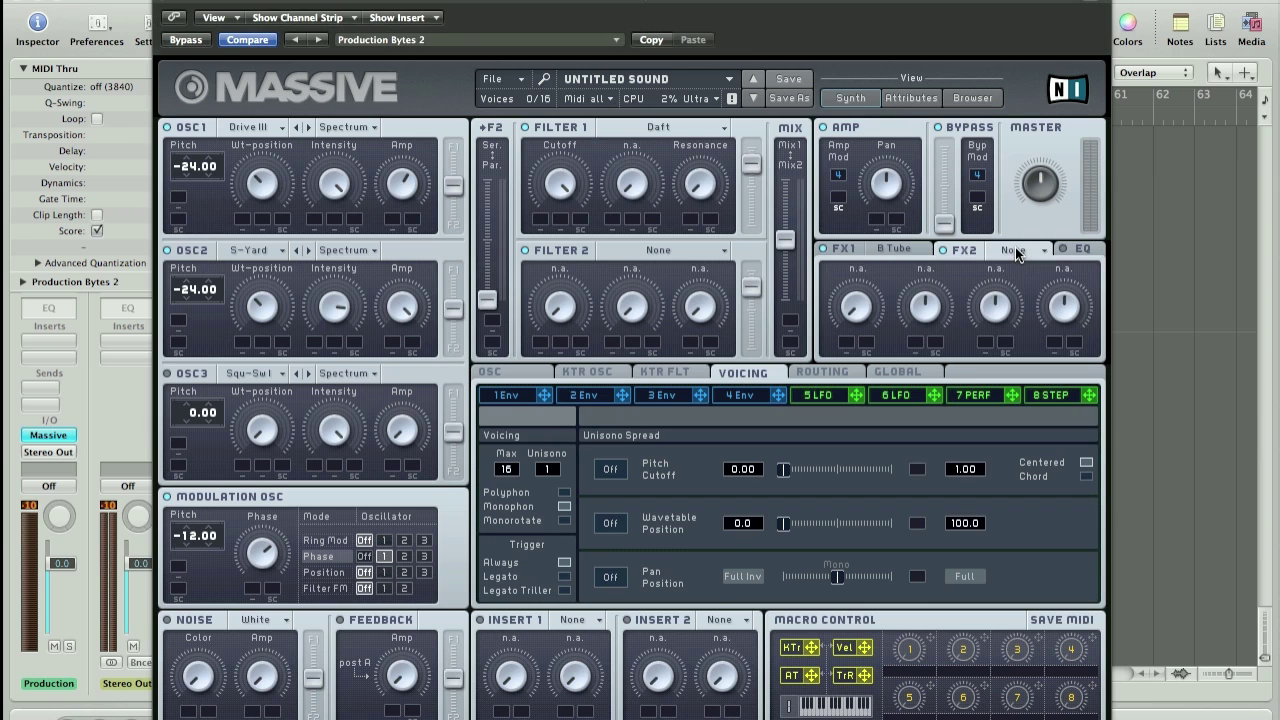
click(1015, 248)
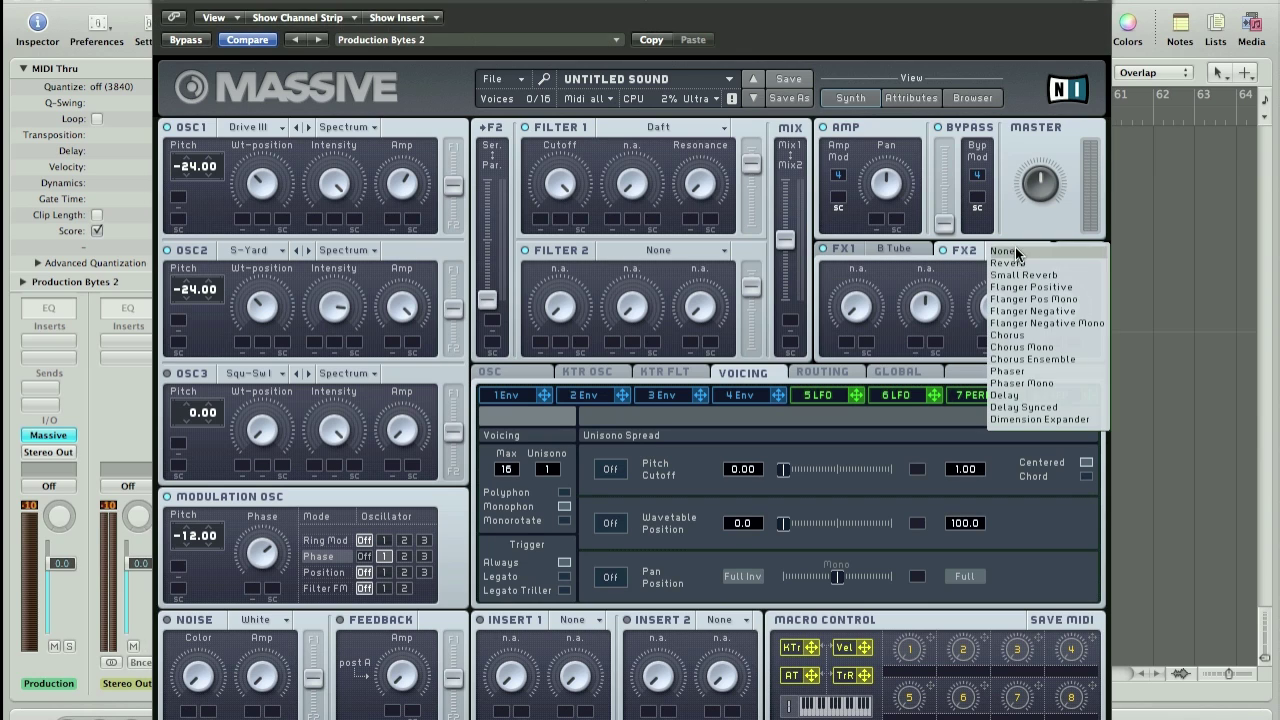
click(1041, 413)
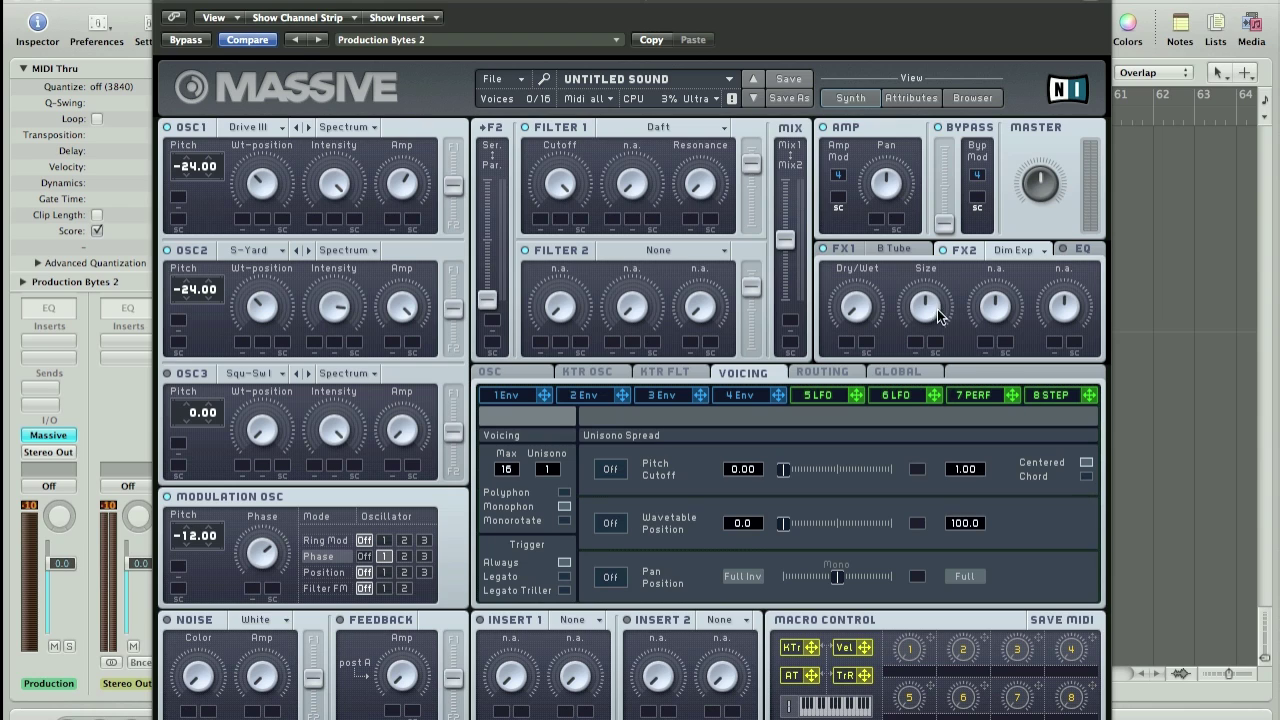
drag(925, 348, 925, 372)
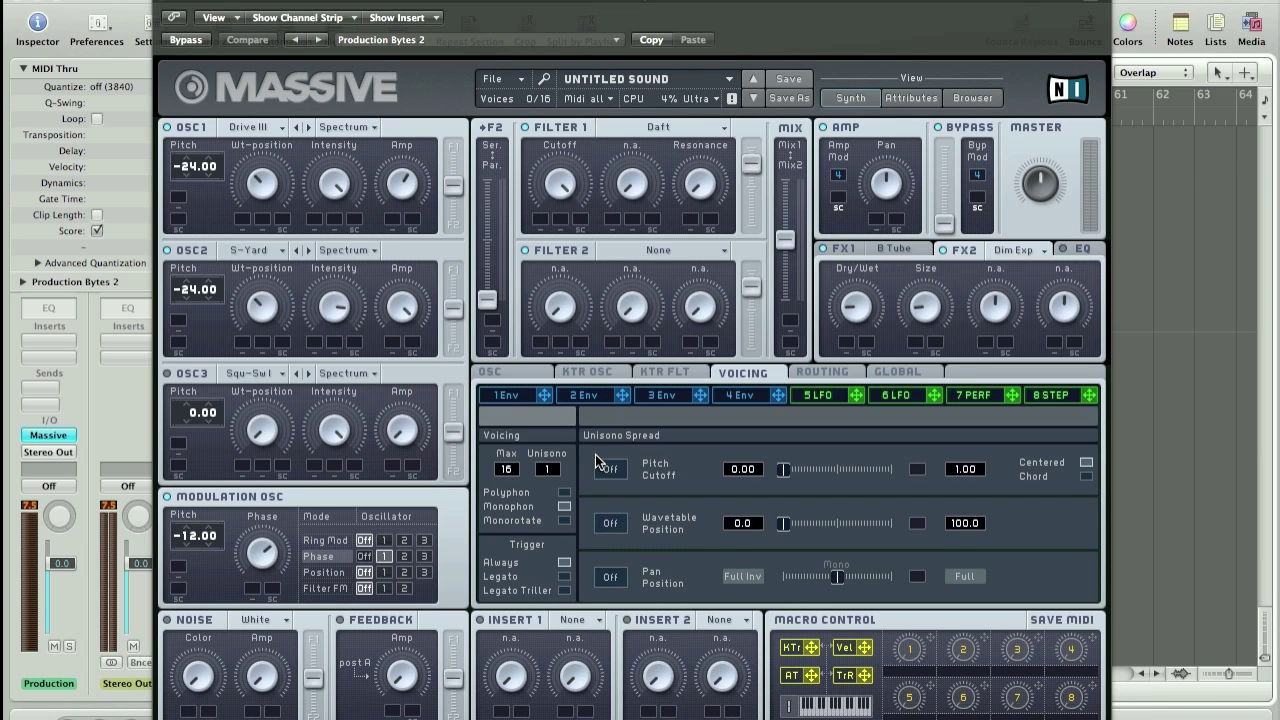
Step: Sync LFO 5 at a ratio of 1/12 and give its first curve a descending saw shape
click(818, 395)
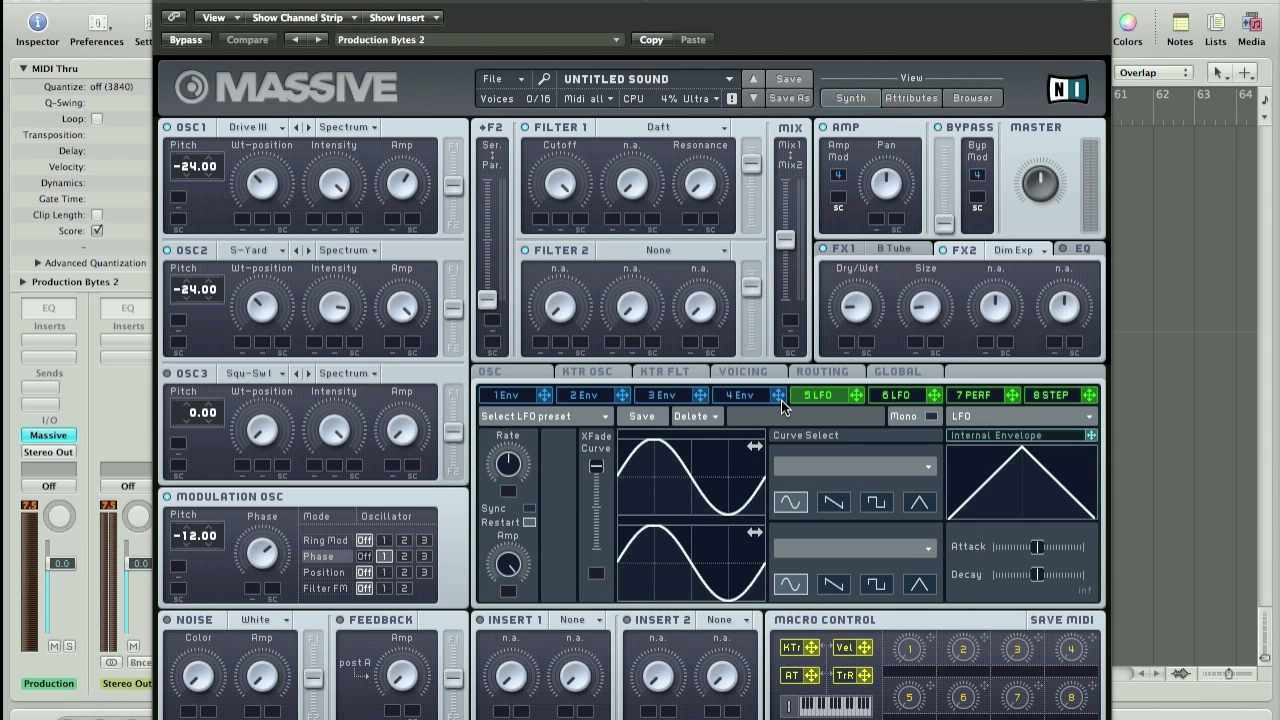
click(530, 513)
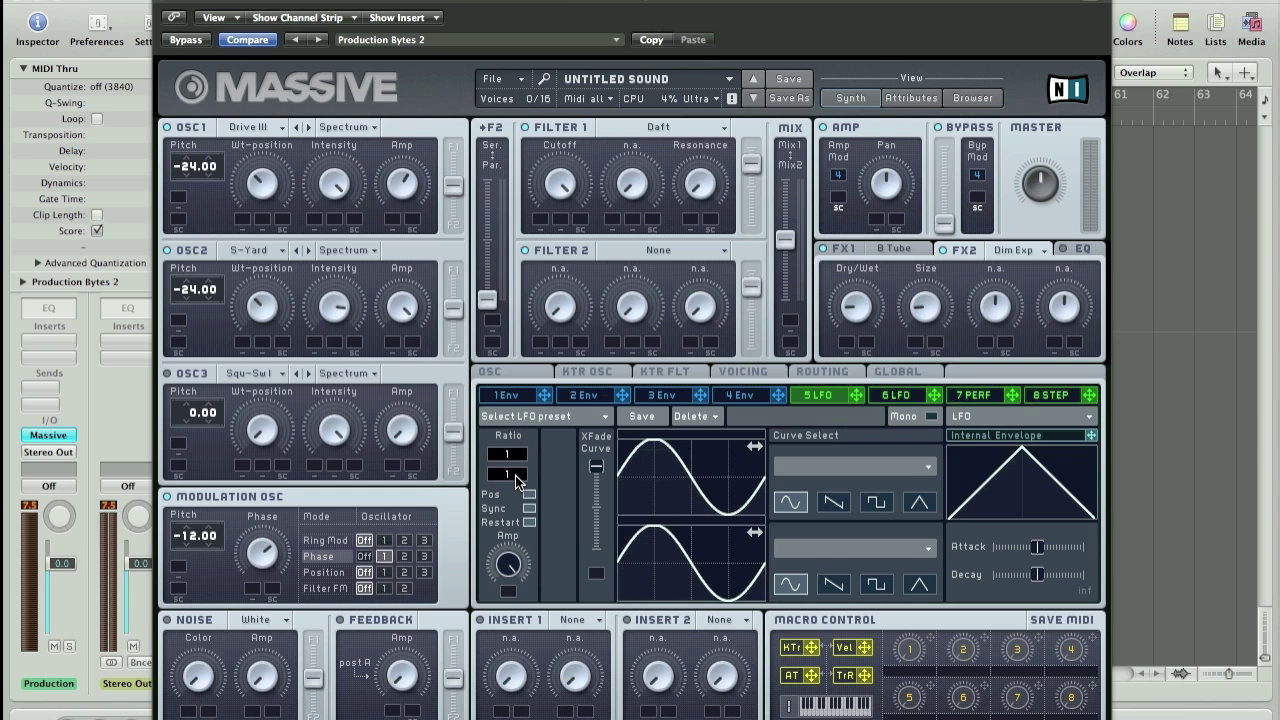
drag(517, 481, 518, 462)
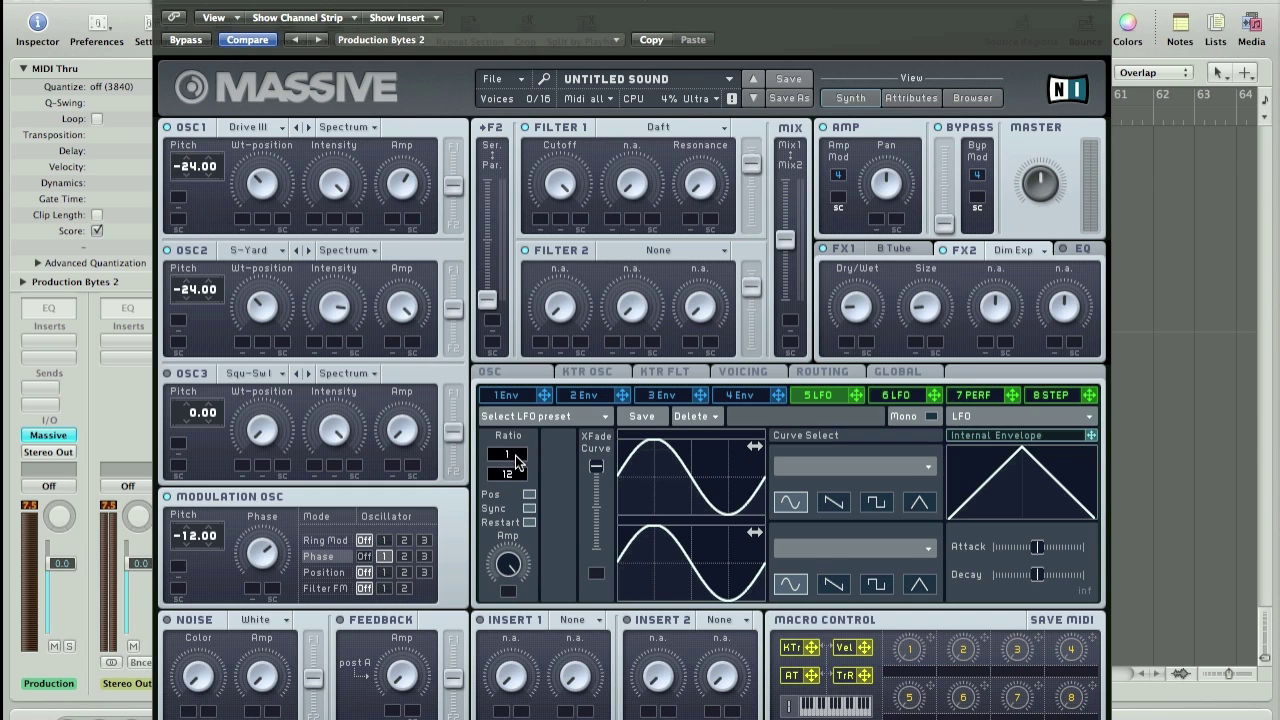
click(840, 504)
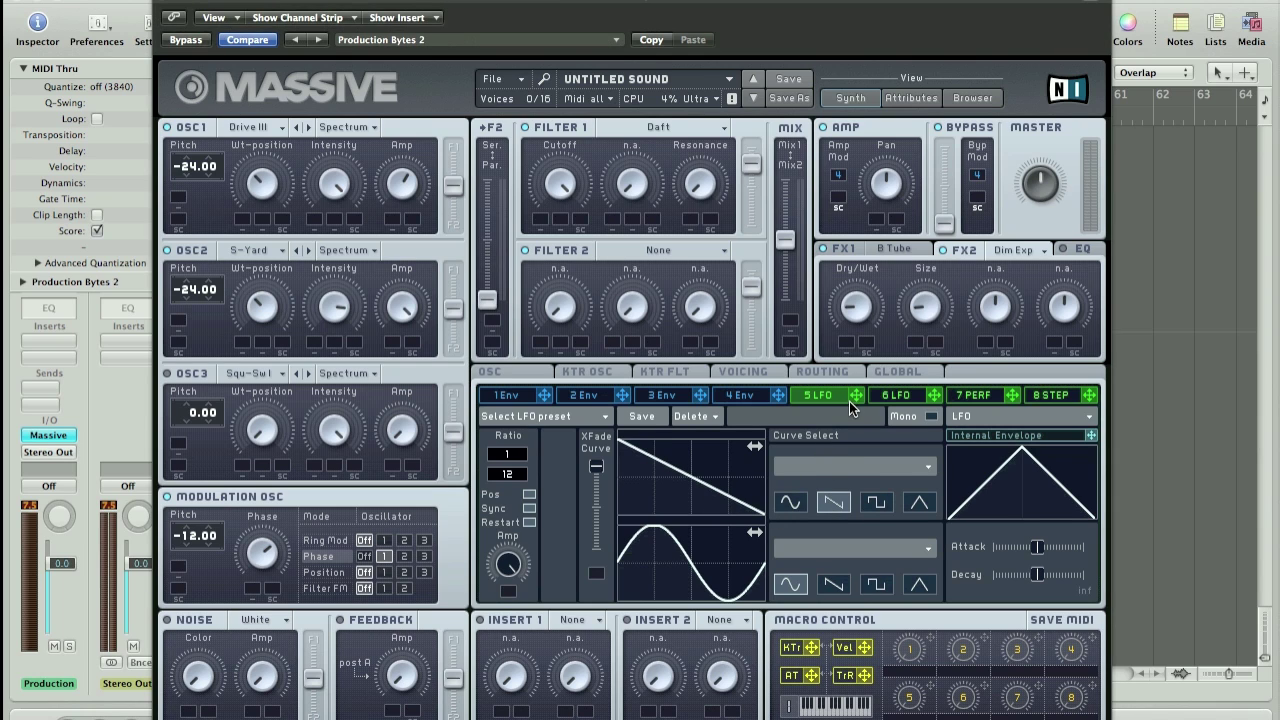
Step: Assign LFO 5 to modulate OSC2's wavetable position and OSC1's amp, setting a modulation range on each
drag(856, 398, 243, 344)
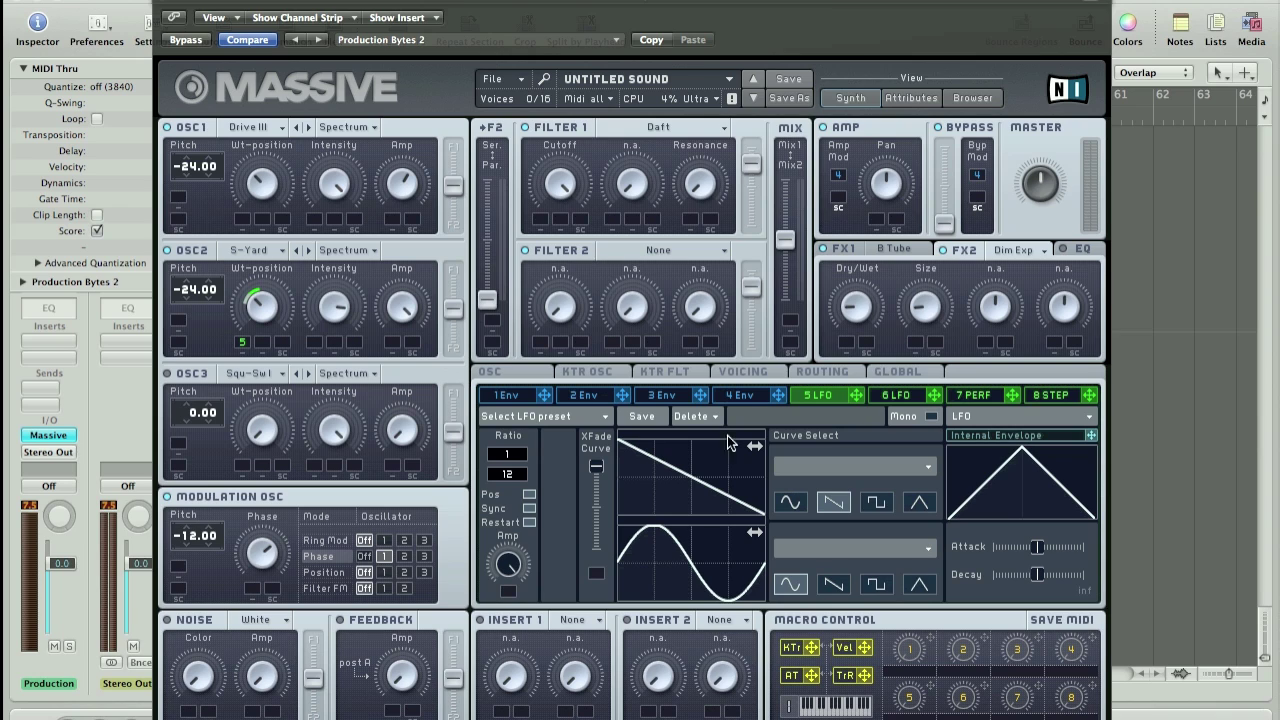
drag(857, 398, 393, 226)
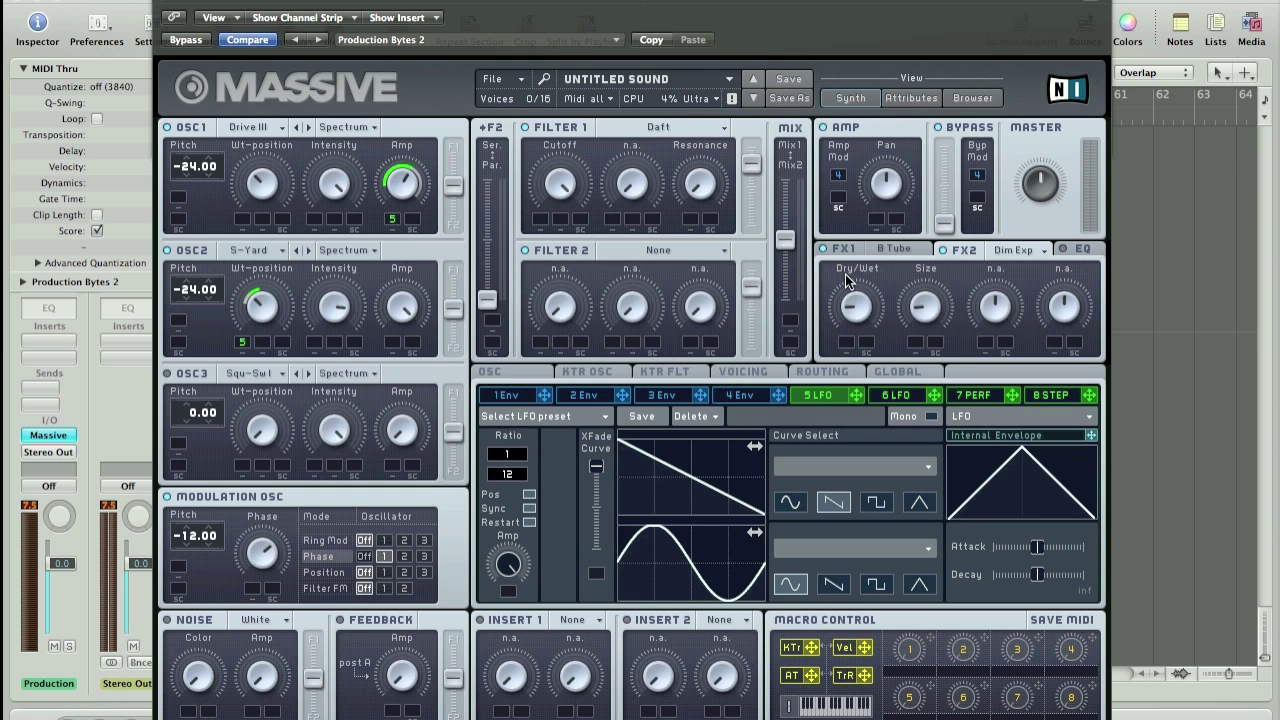
Step: Sync LFO 6 at a ratio of 1/4 with a descending saw curve and assign it to OSC1's wavetable position
click(890, 397)
click(529, 509)
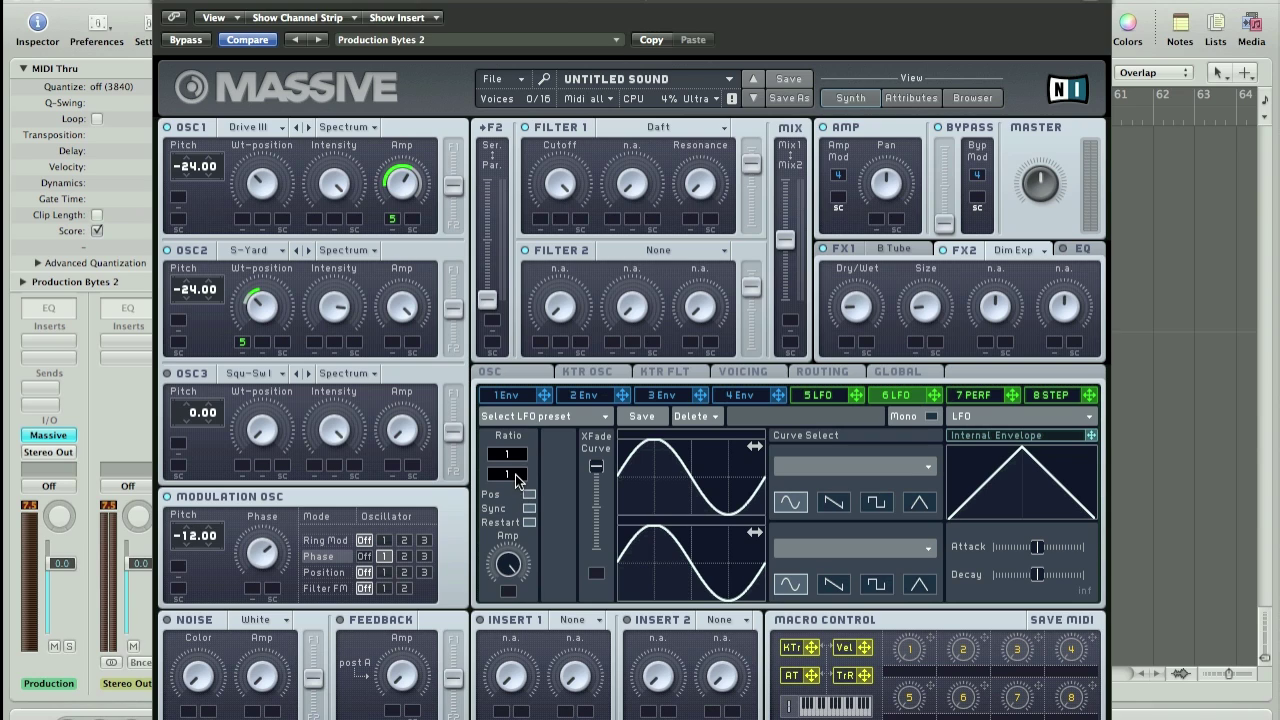
drag(515, 475, 517, 473)
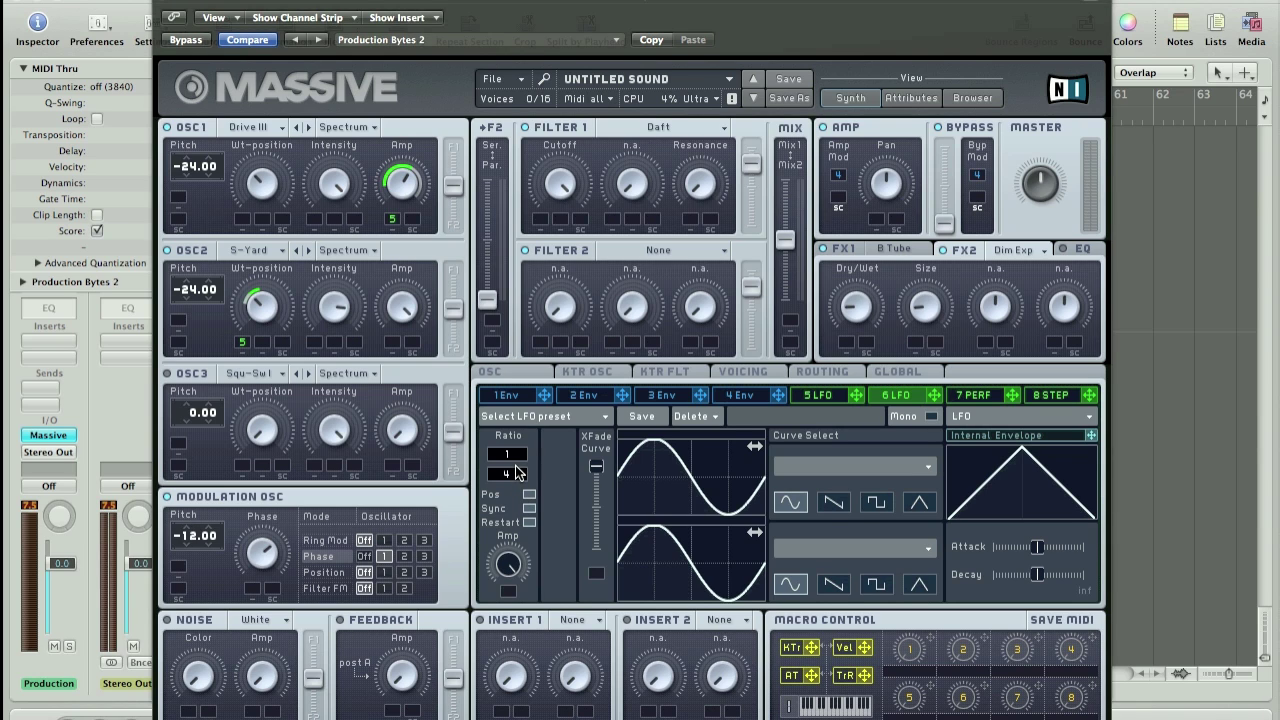
click(841, 502)
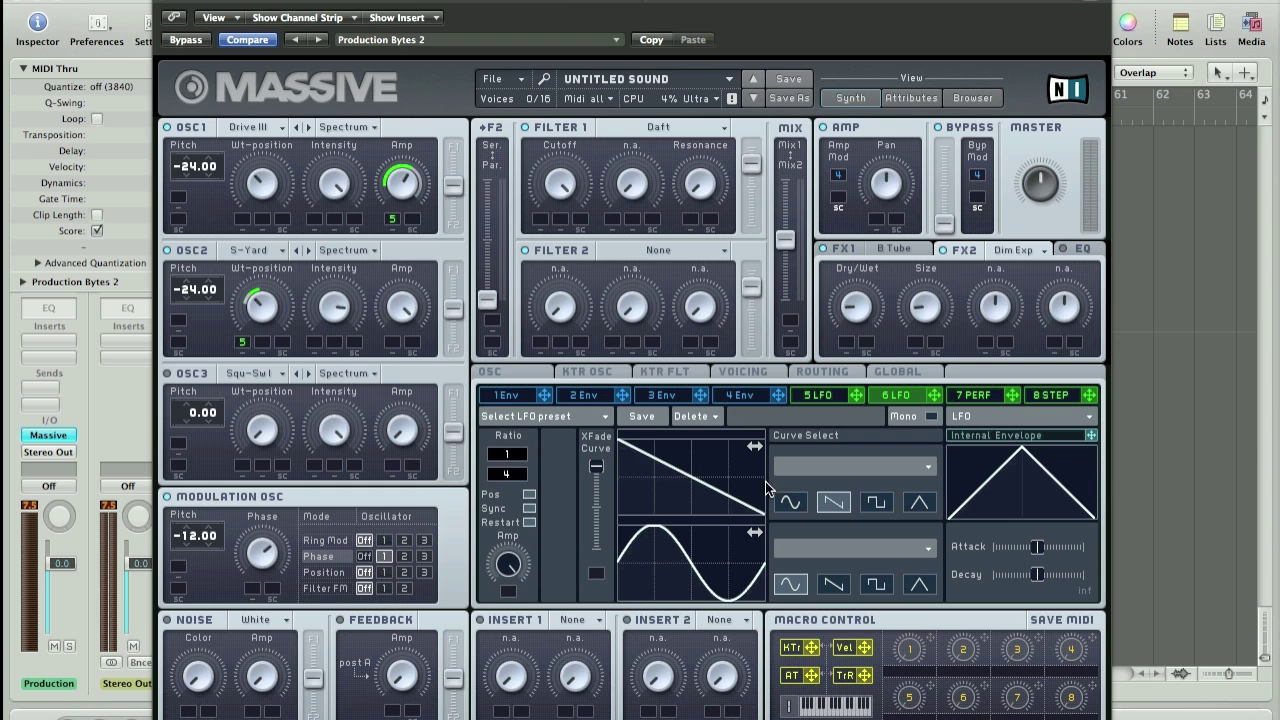
mouse_move(940, 400)
mouse_down()
mouse_move(588, 334)
mouse_move(250, 240)
mouse_move(246, 208)
mouse_up()
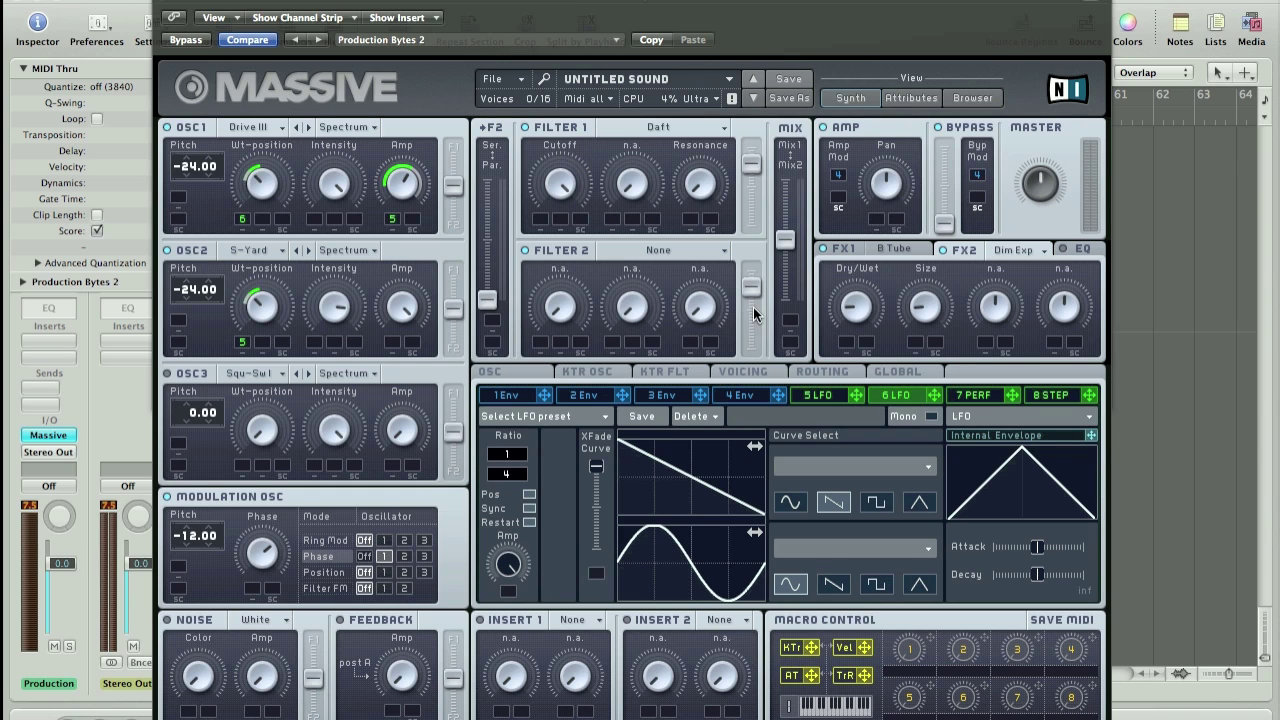
Step: Assign LFO 5 to modulate Filter 1's cutoff with a wide range, then close the synth window
click(820, 397)
drag(856, 402, 544, 220)
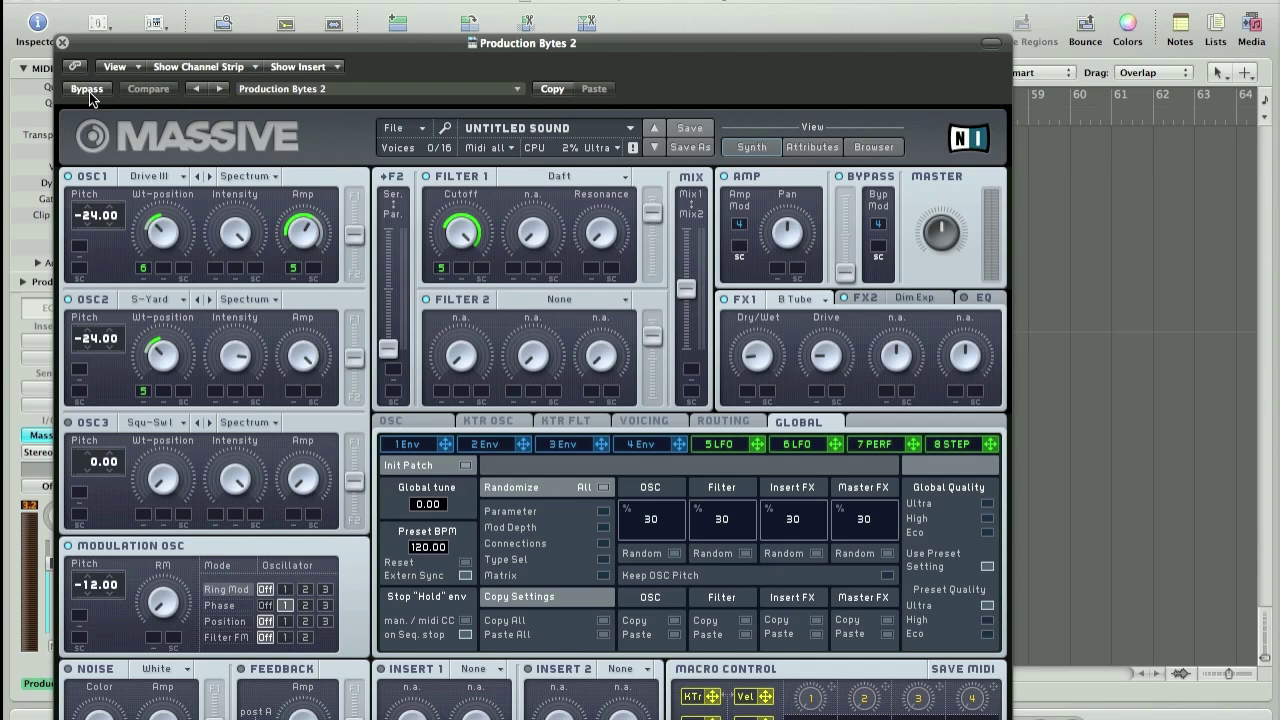
click(62, 43)
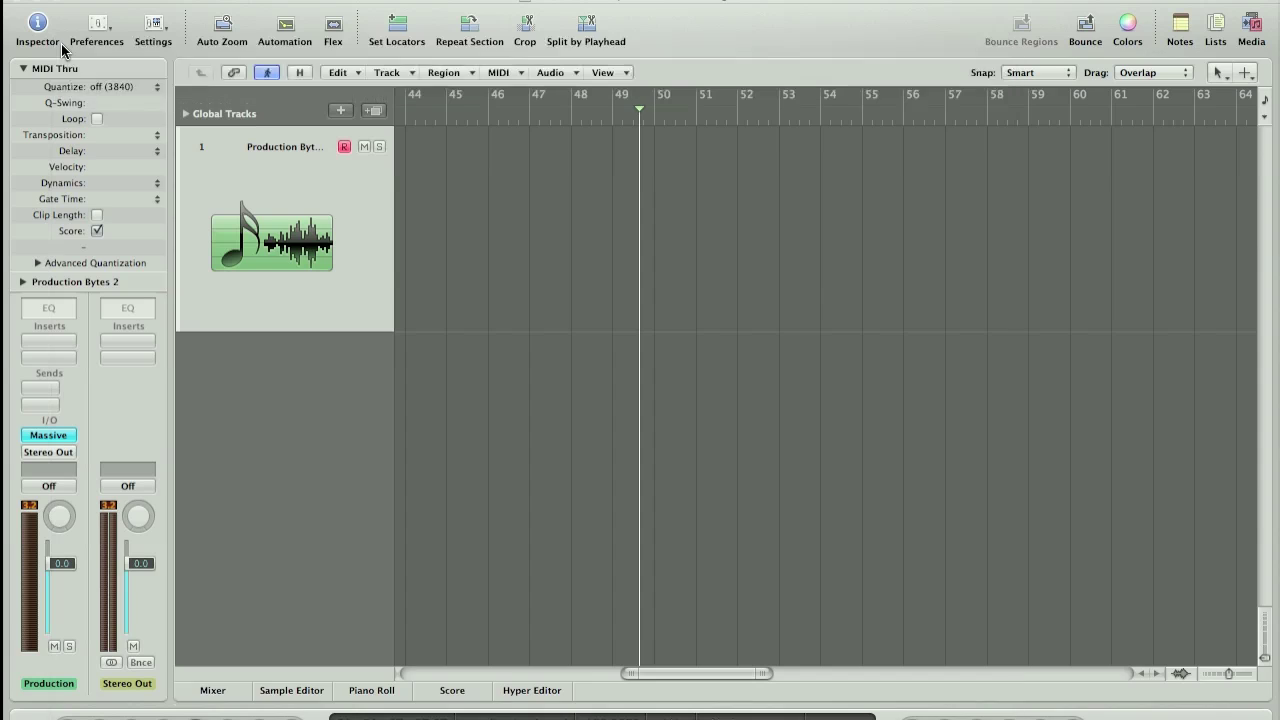
Step: Insert the Sugar Bytes WOW audio unit in the Massive channel's first effect slot
click(47, 340)
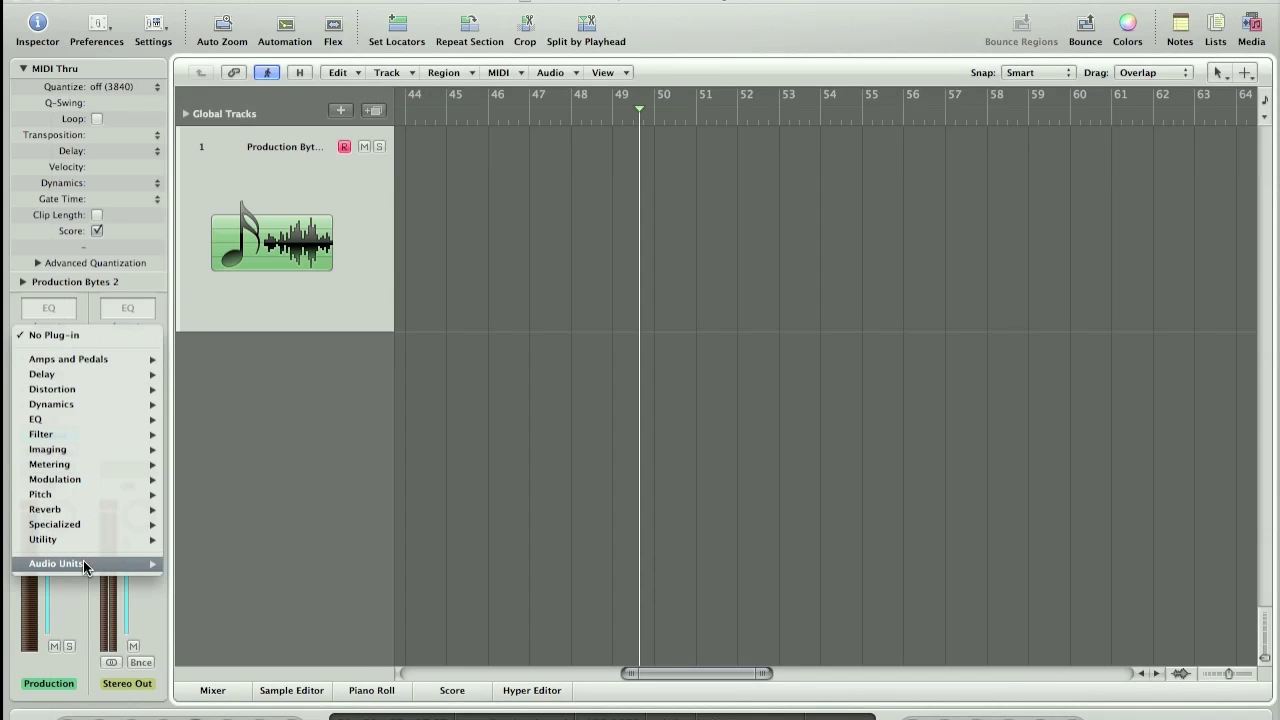
mouse_move(95, 565)
mouse_move(345, 699)
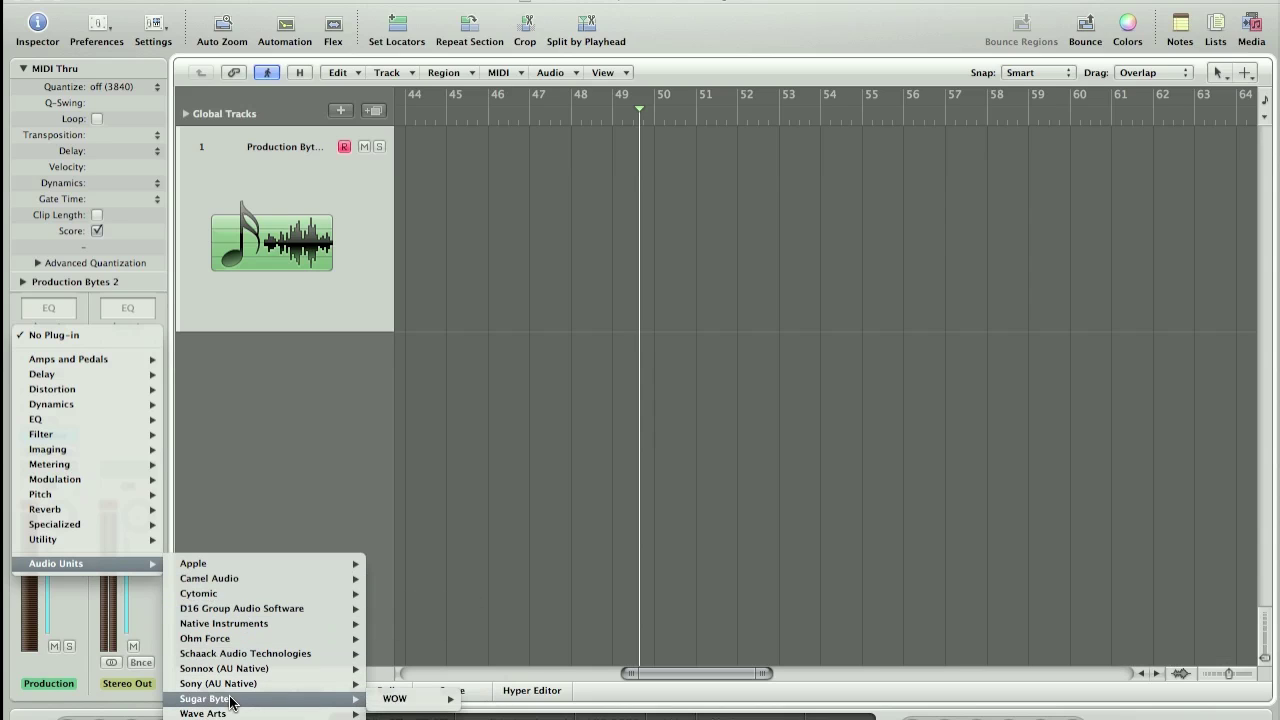
click(388, 704)
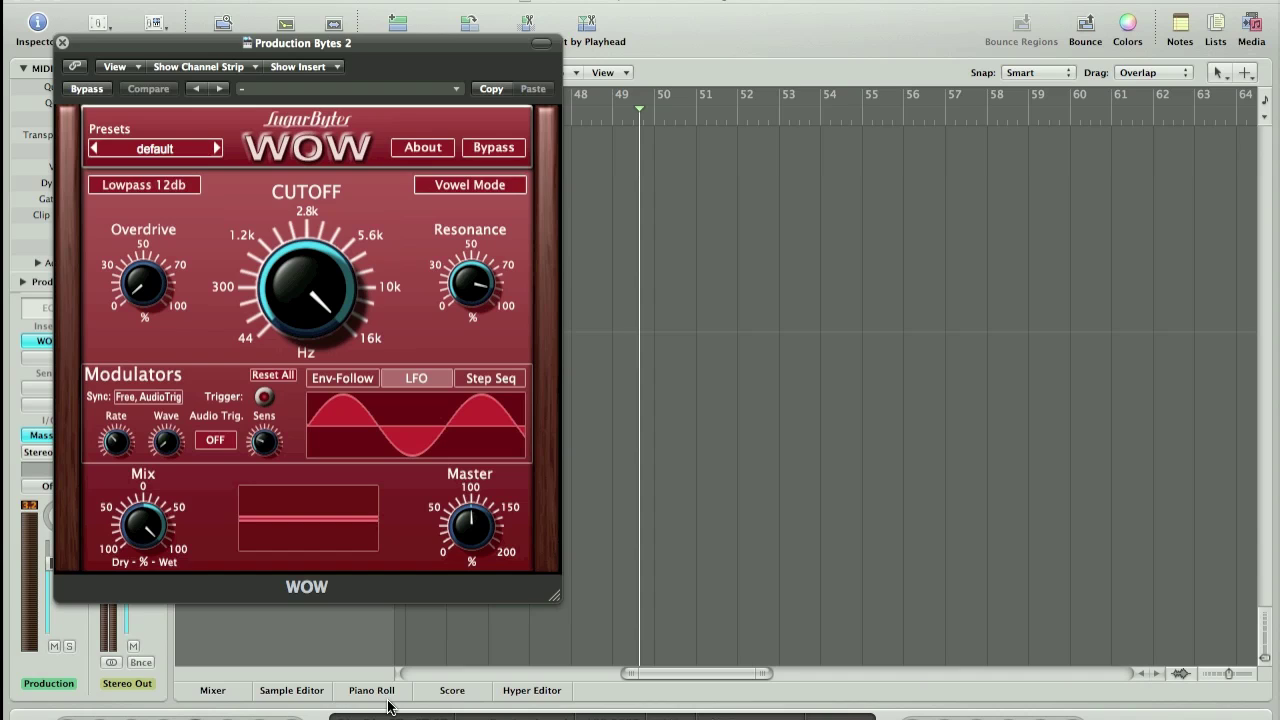
Step: Load the Rejecter preset from WOW's Vowel presets
click(175, 151)
mouse_move(161, 233)
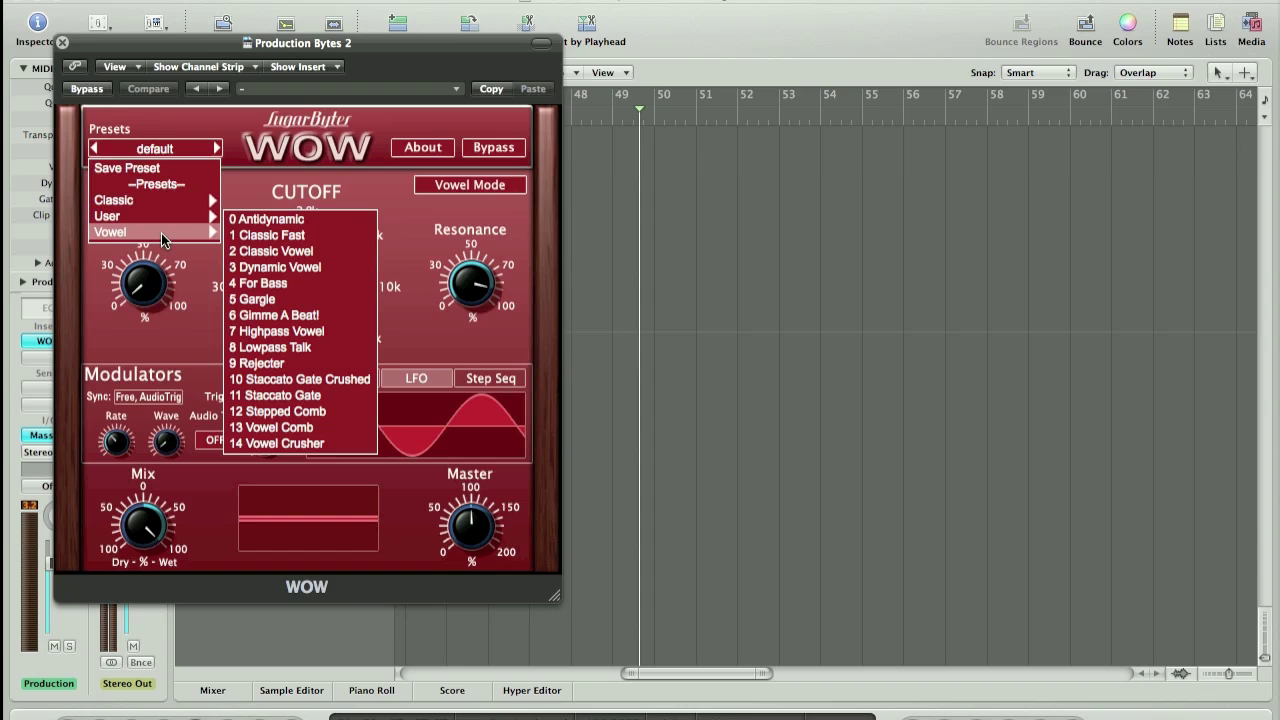
click(280, 366)
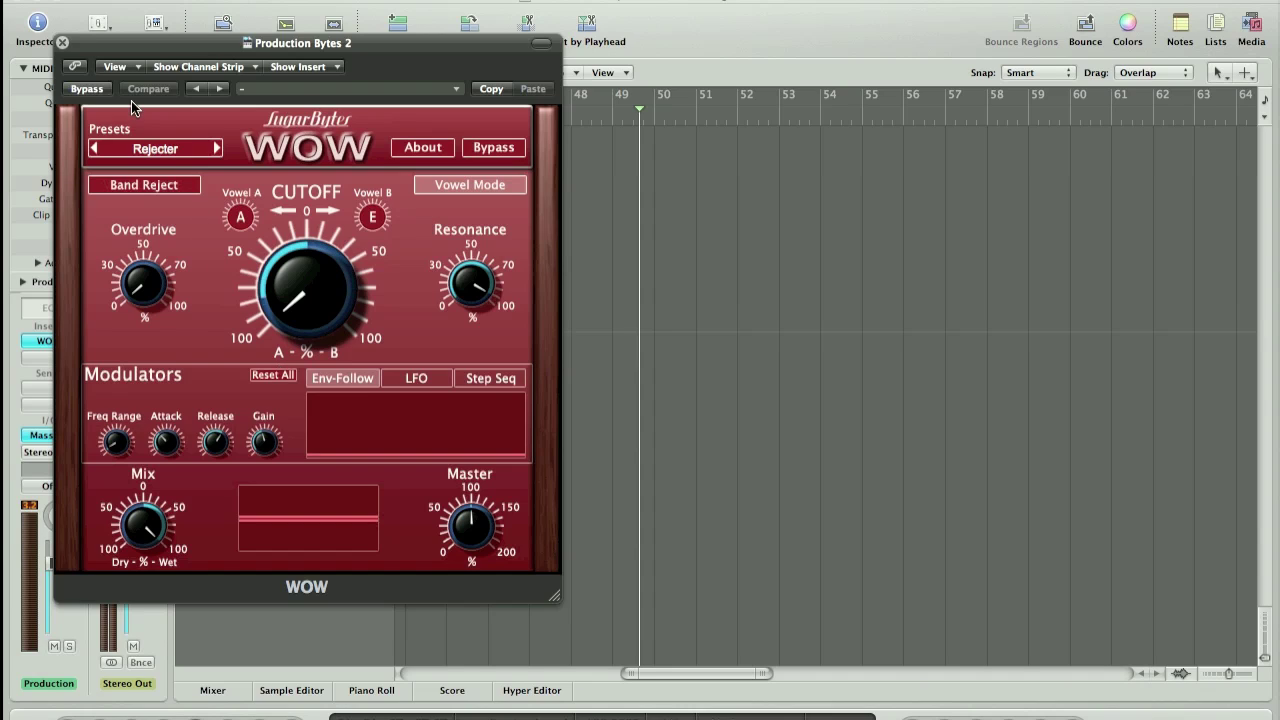